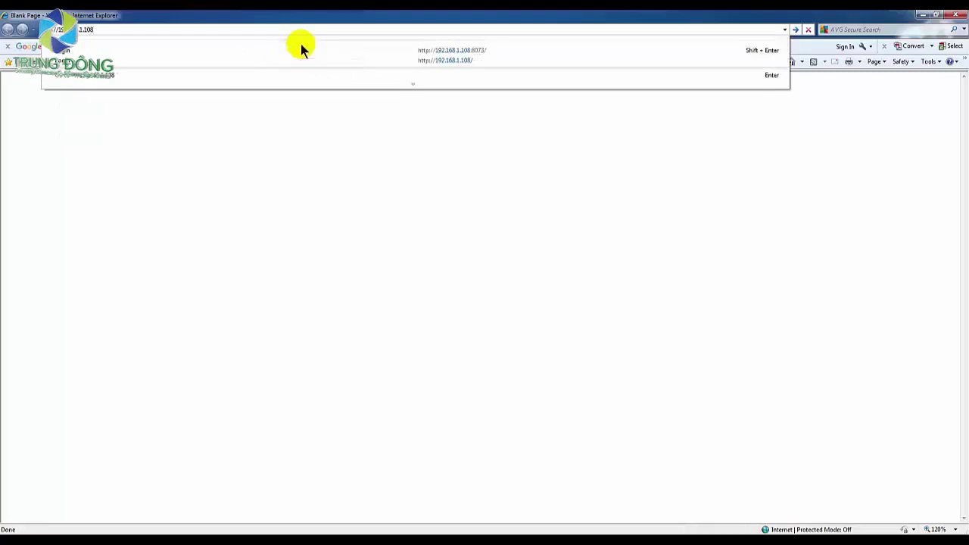
- Log in to the camera at 192.168.1.108:8073 with the account password to reach the Live view
type(":8073")
key("Return")
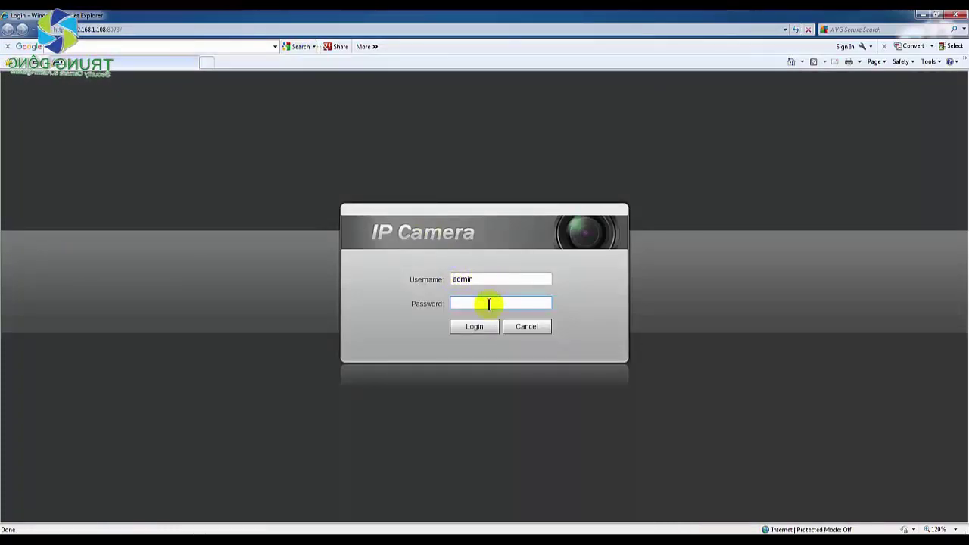
type("*******")
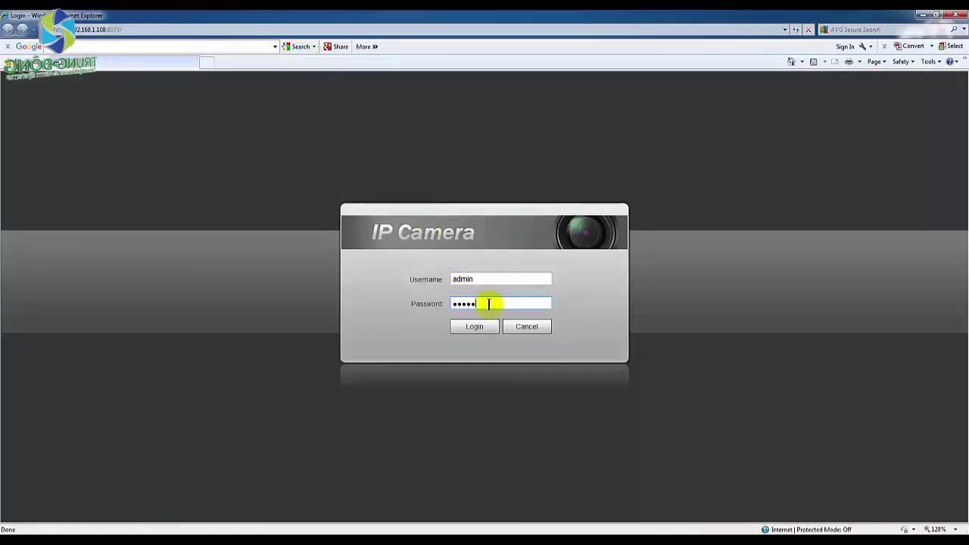
left_click(477, 326)
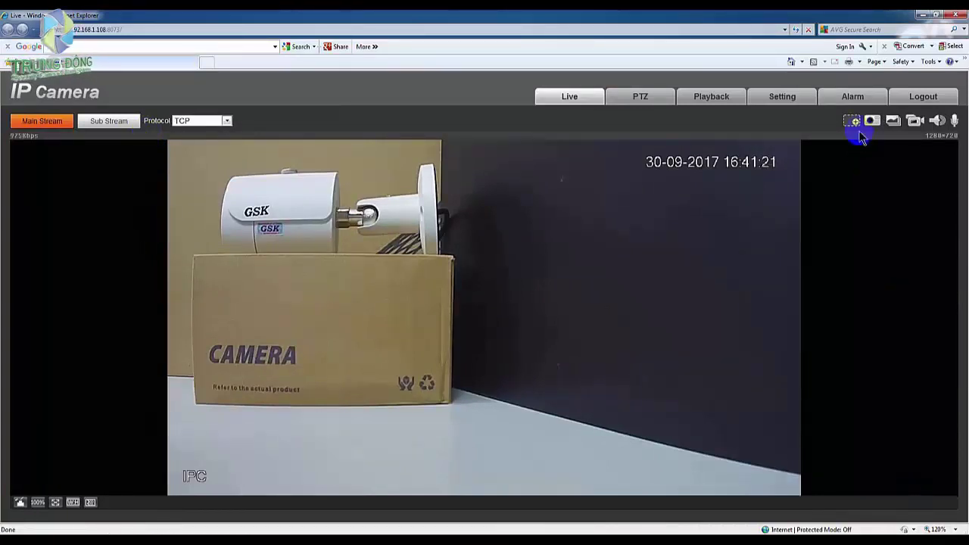
- Go to the camera's Setting page and expand the Network group in the sidebar
left_click(784, 105)
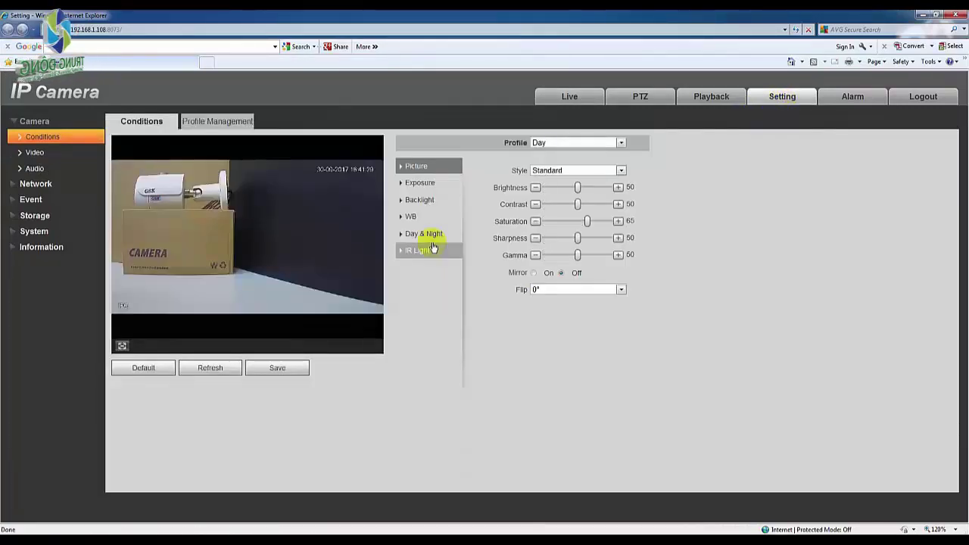
left_click(87, 144)
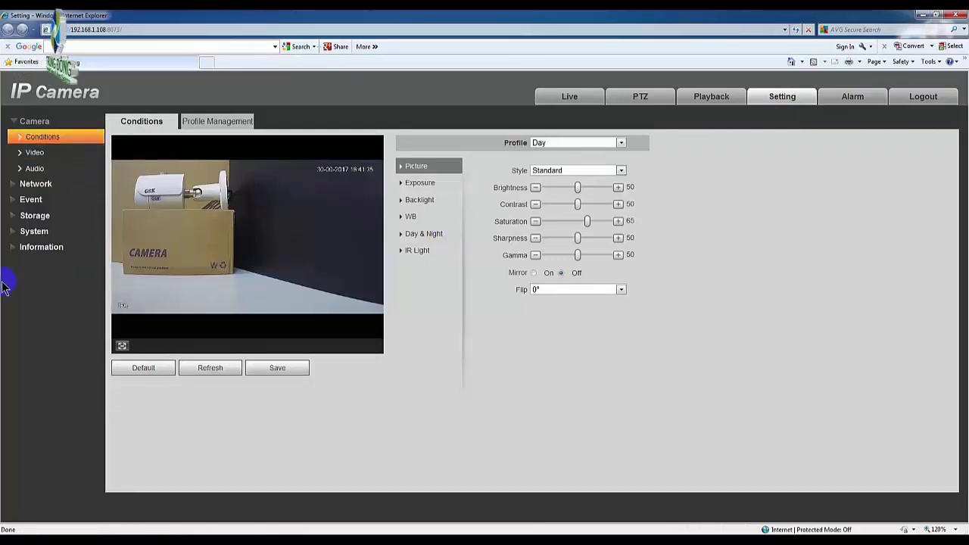
left_click(41, 188)
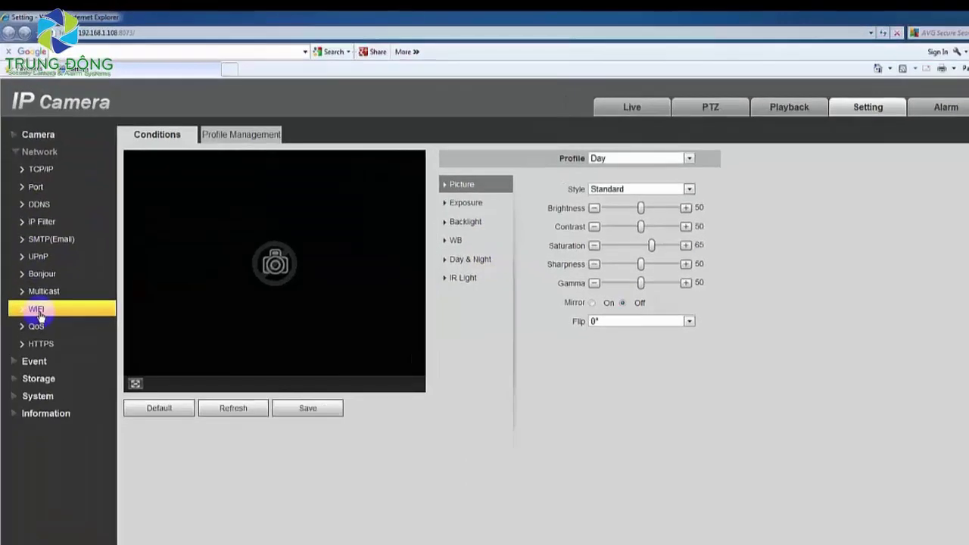
- Enable WiFi and connect to the TRUNG ĐÔNG CO., LTD network with its wireless password
left_click(36, 310)
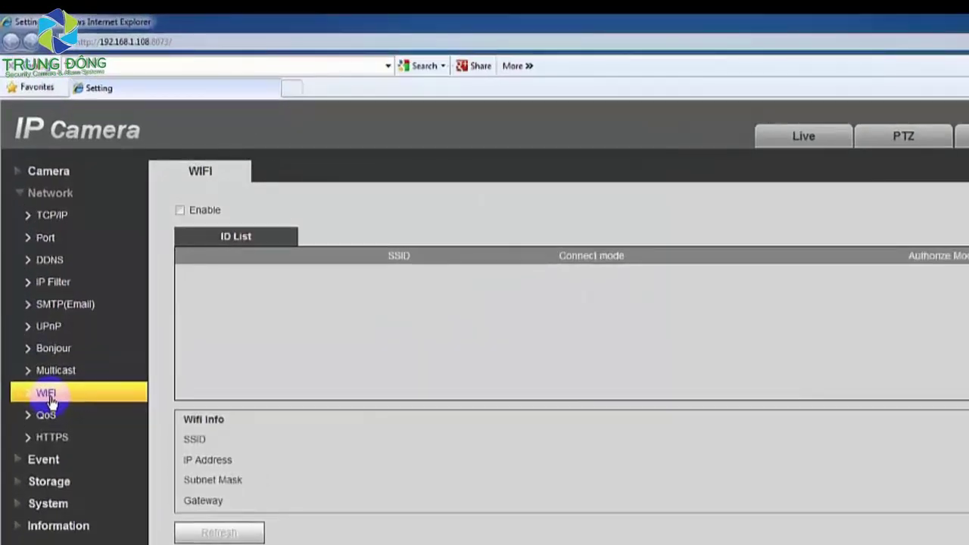
left_click(179, 210)
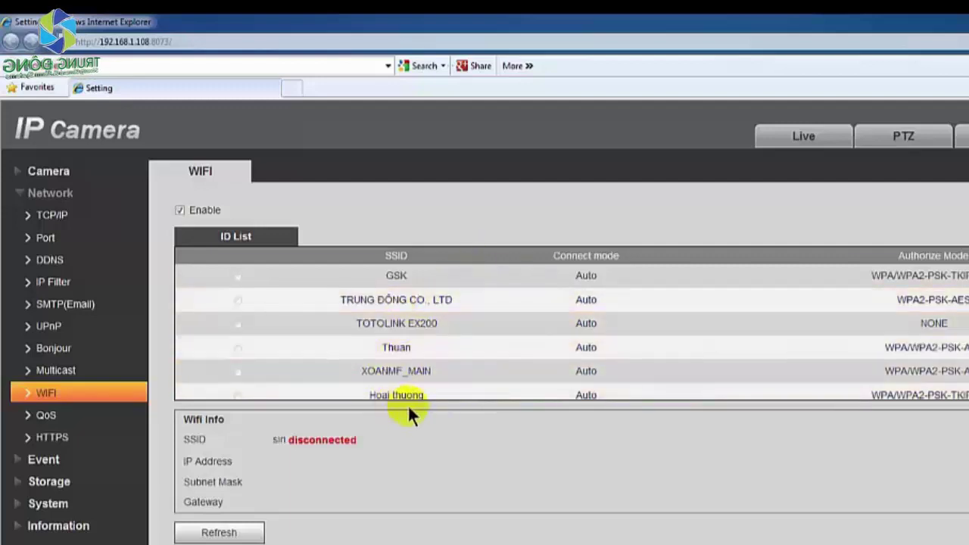
double_click(449, 300)
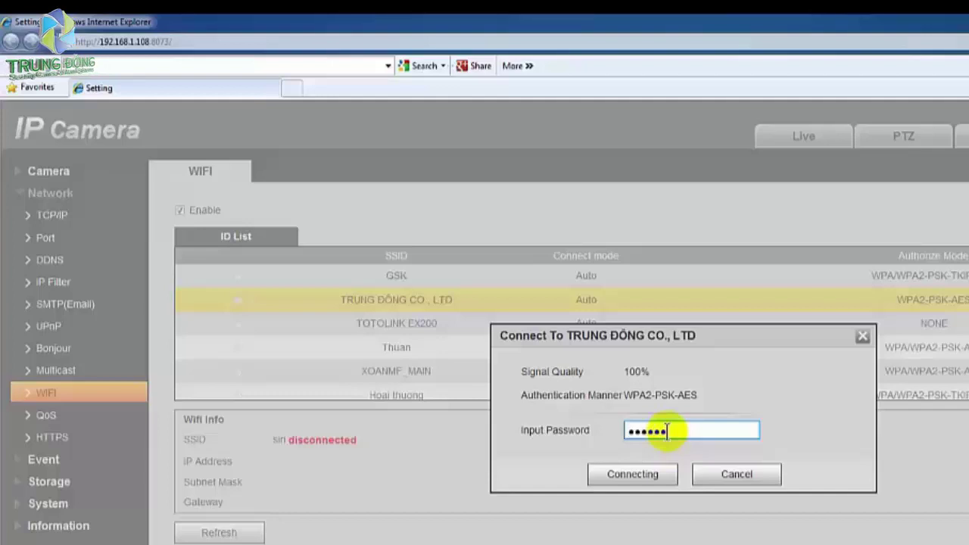
type("************")
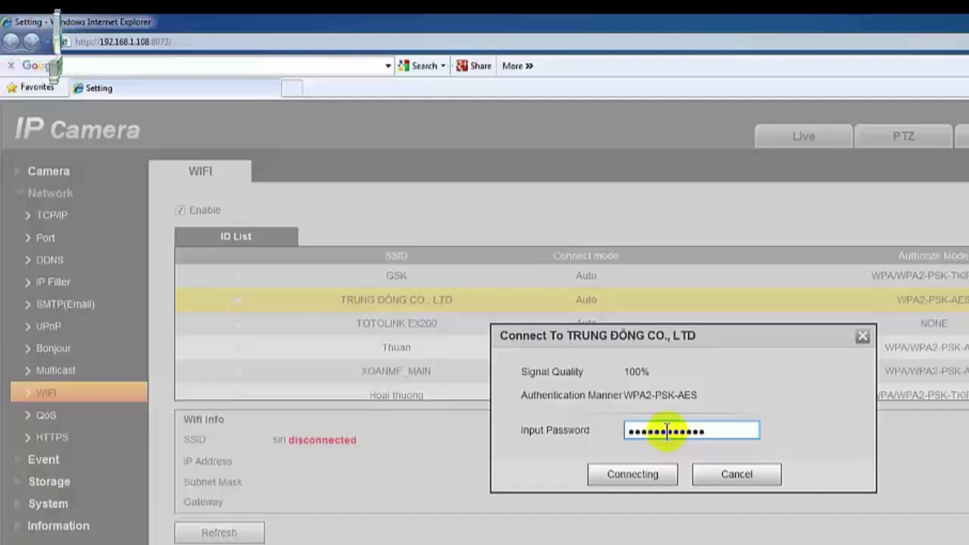
left_click(633, 474)
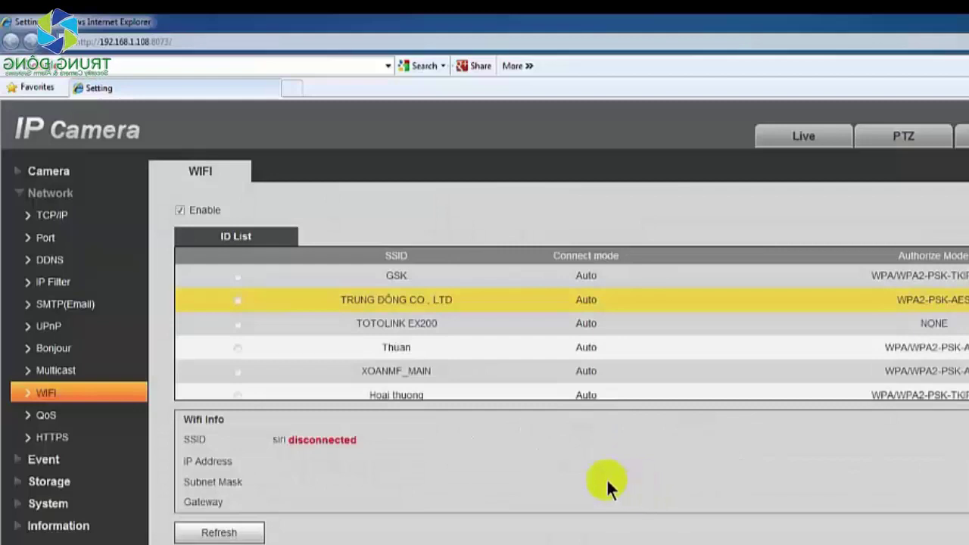
- Refresh the WiFi status to confirm the connection at 192.168.1.14
left_click(223, 530)
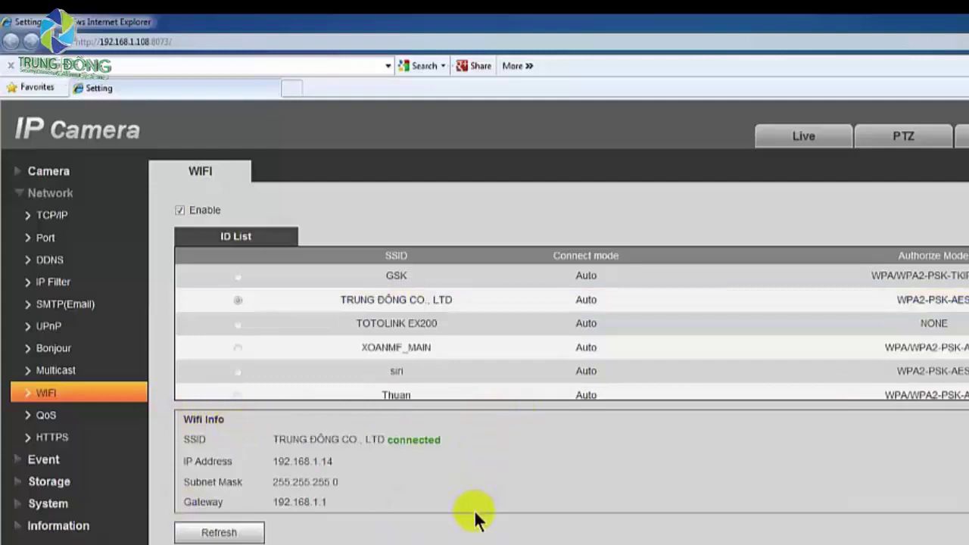
left_click(219, 530)
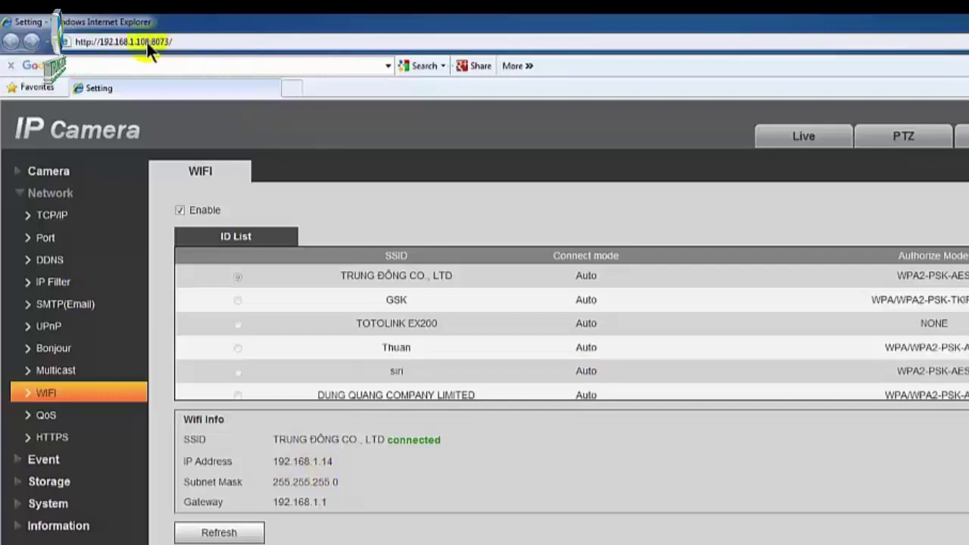
left_click(79, 220)
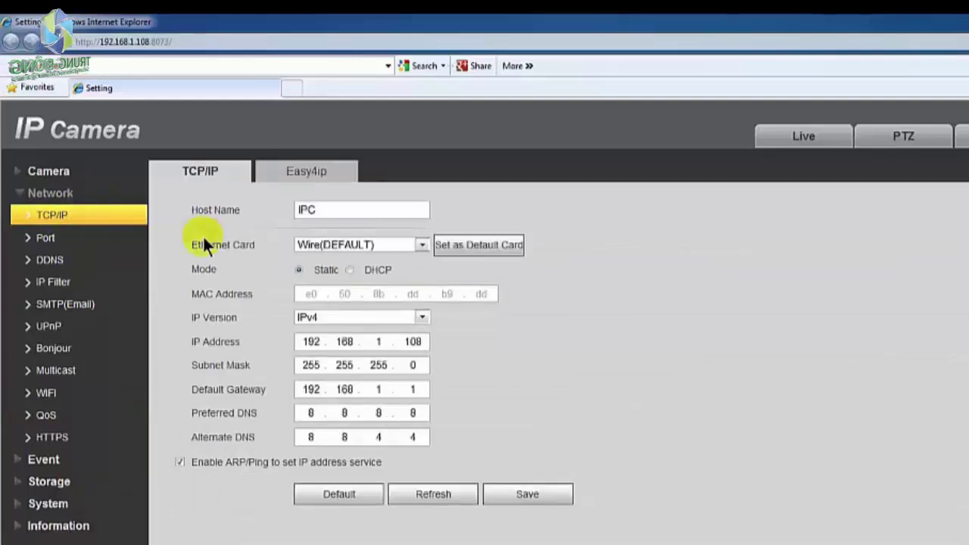
- Choose the Wireless card in the Ethernet Card list and switch its address mode to Static
left_click(397, 245)
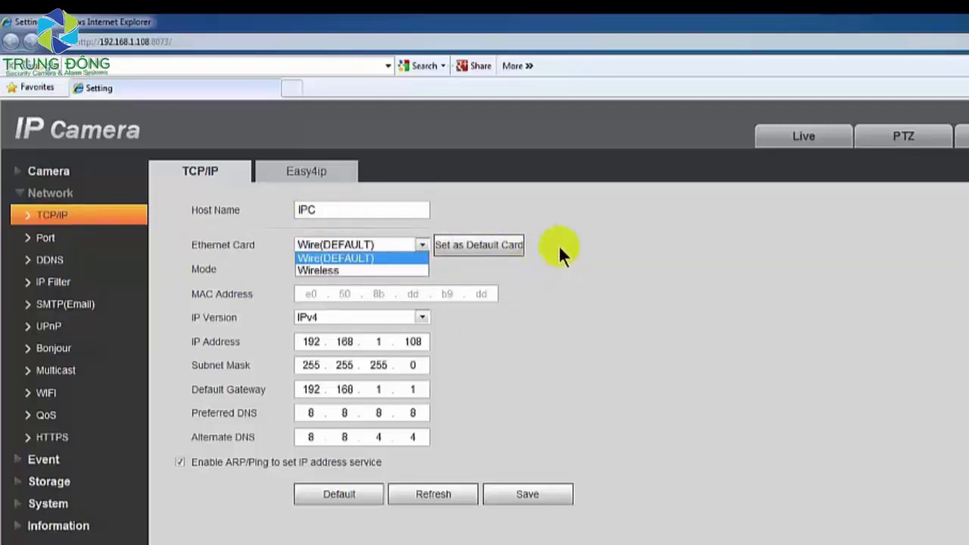
left_click(335, 258)
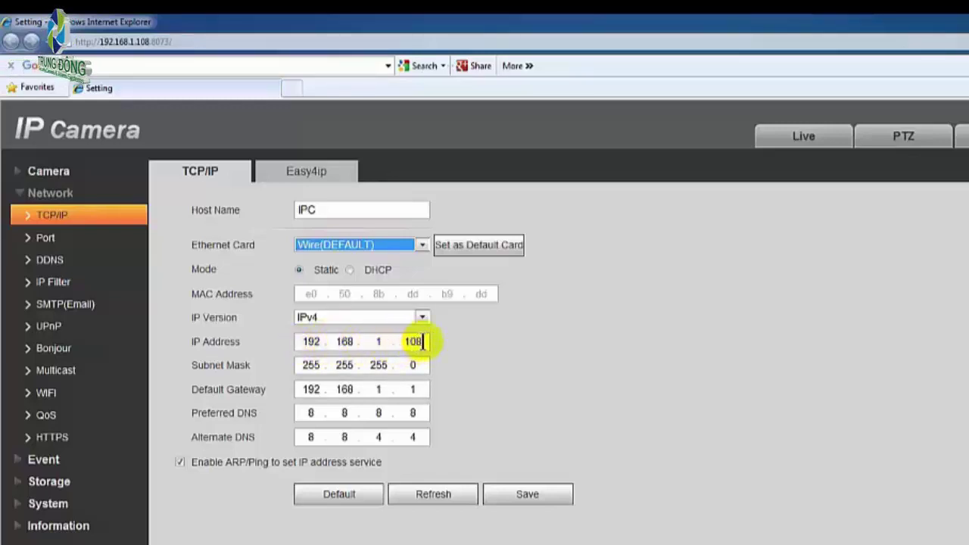
left_click(398, 245)
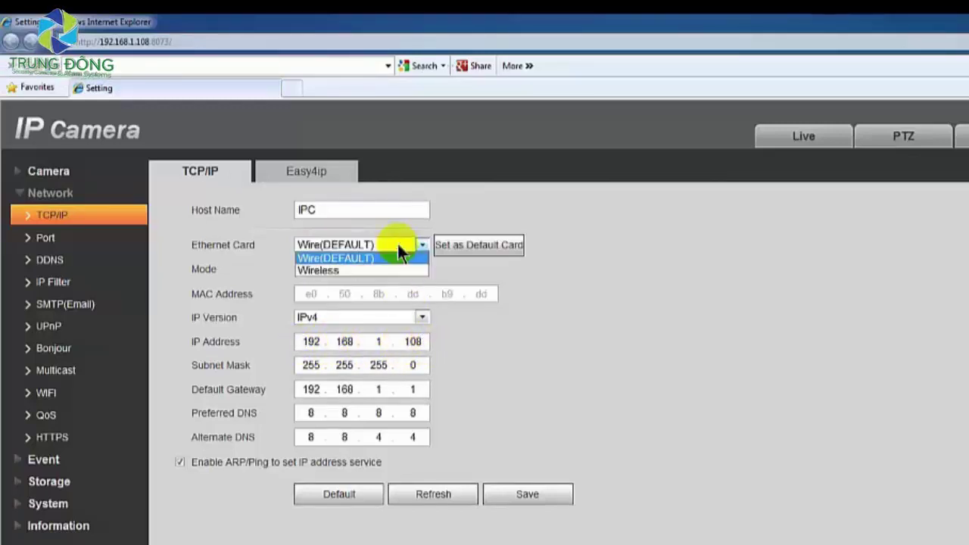
left_click(322, 271)
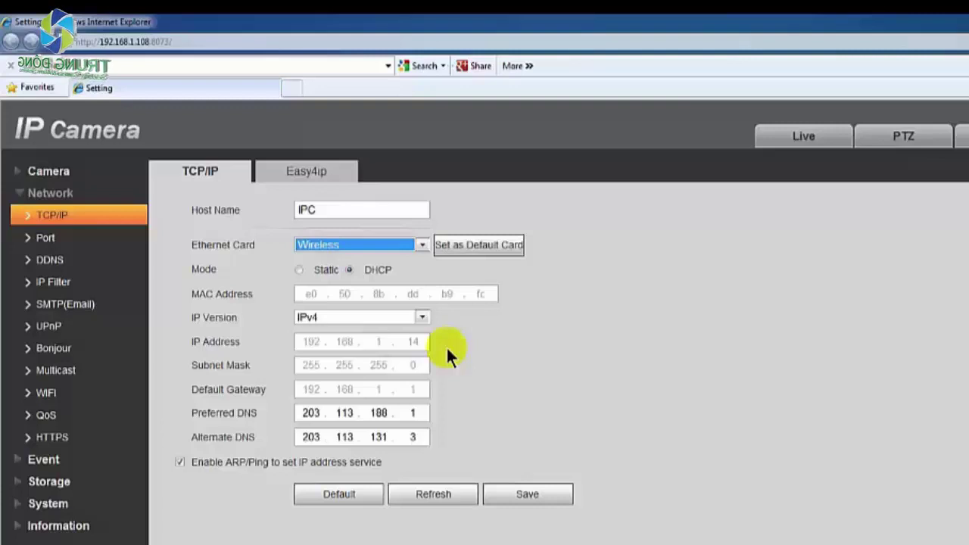
left_click(299, 270)
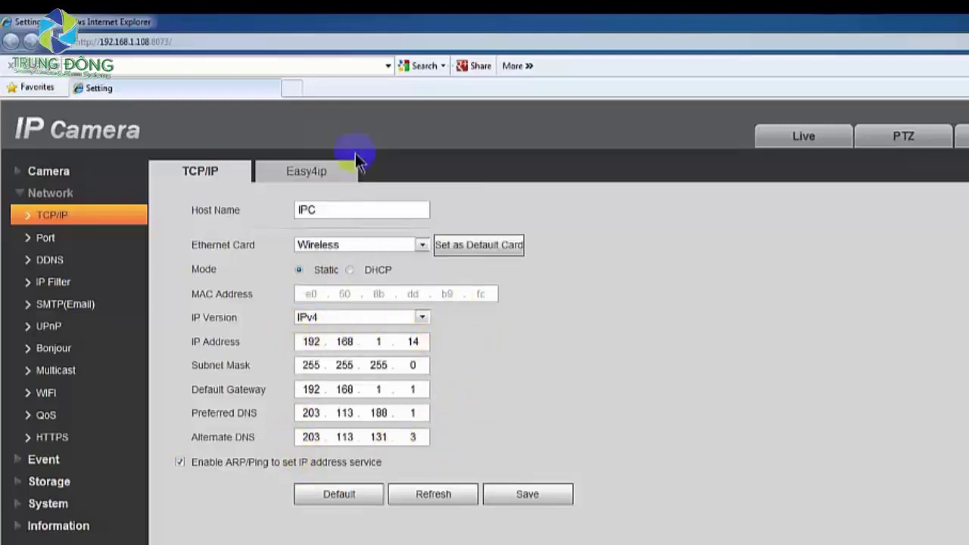
- Reload the Wireless card's TCP/IP settings showing DHCP at 192.168.1.14, then start a new browser tab
left_click(331, 181)
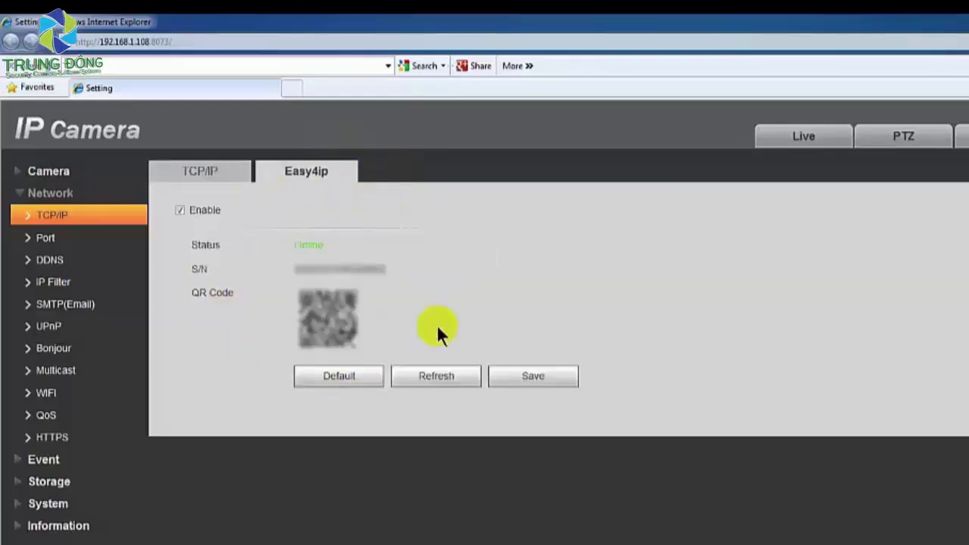
left_click(215, 176)
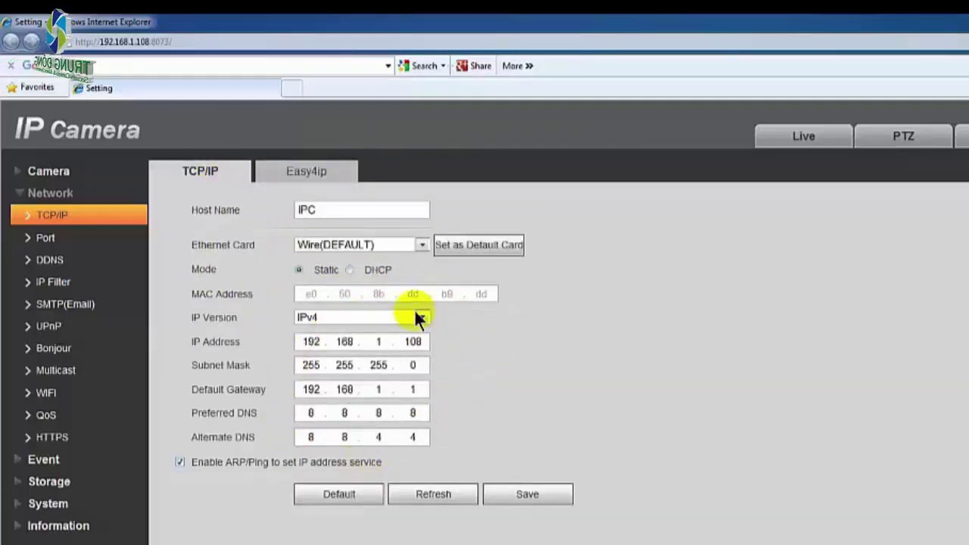
left_click(389, 245)
left_click(353, 269)
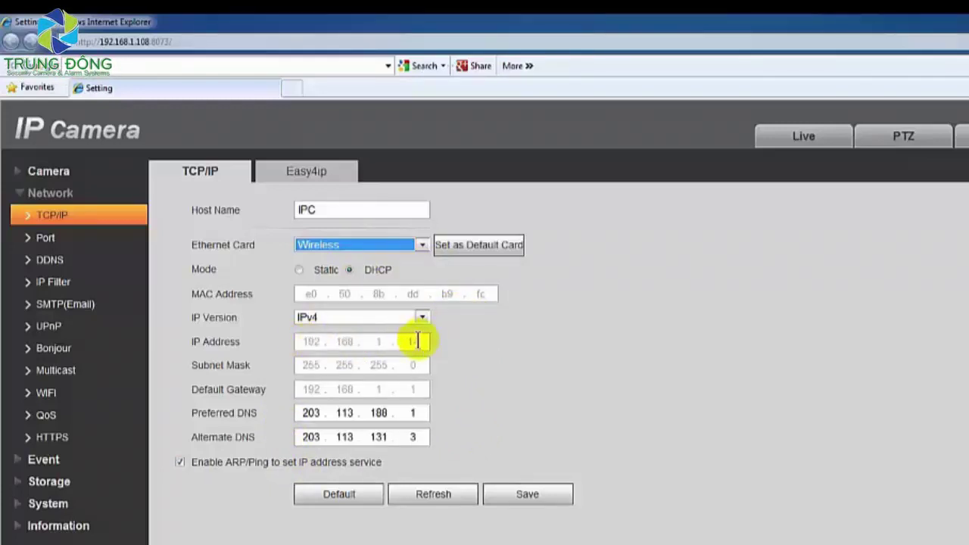
left_click(292, 88)
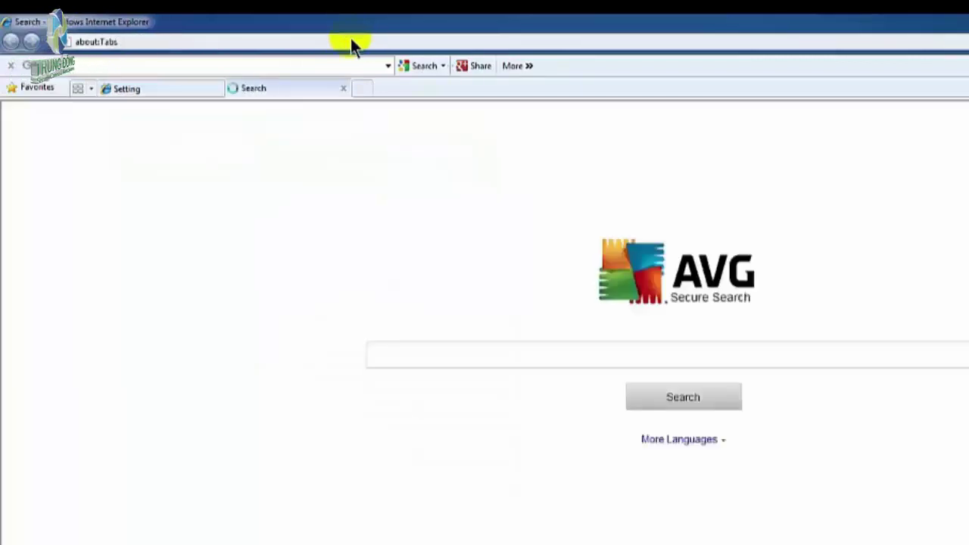
- Log in to the camera at its wireless address 192.168.1.14:8073 with the account credentials
left_click(350, 42)
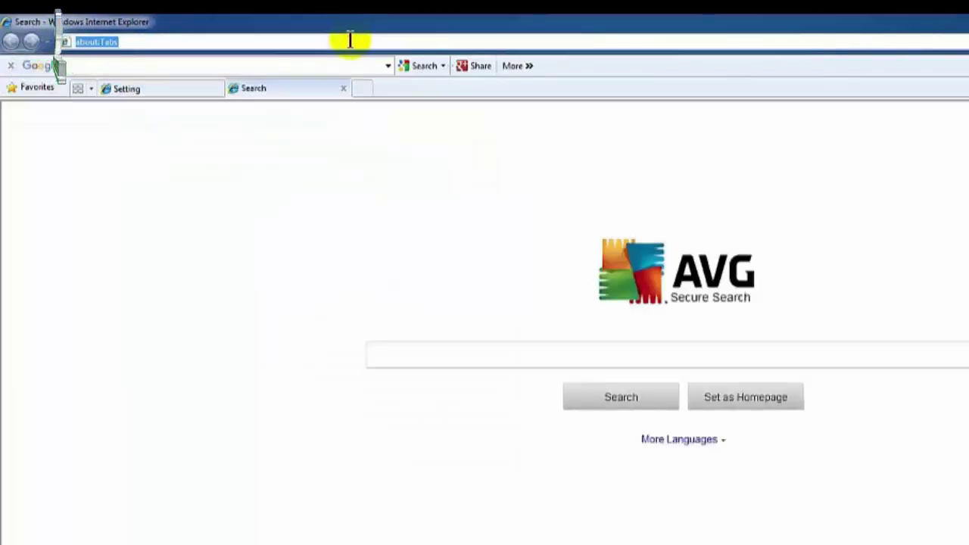
type("//192.168")
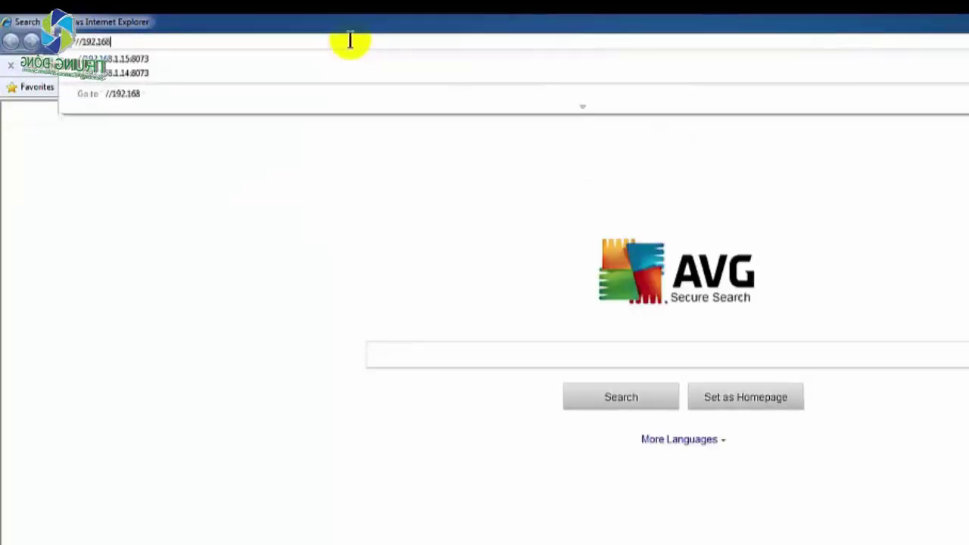
type(".")
key("BackSpace")
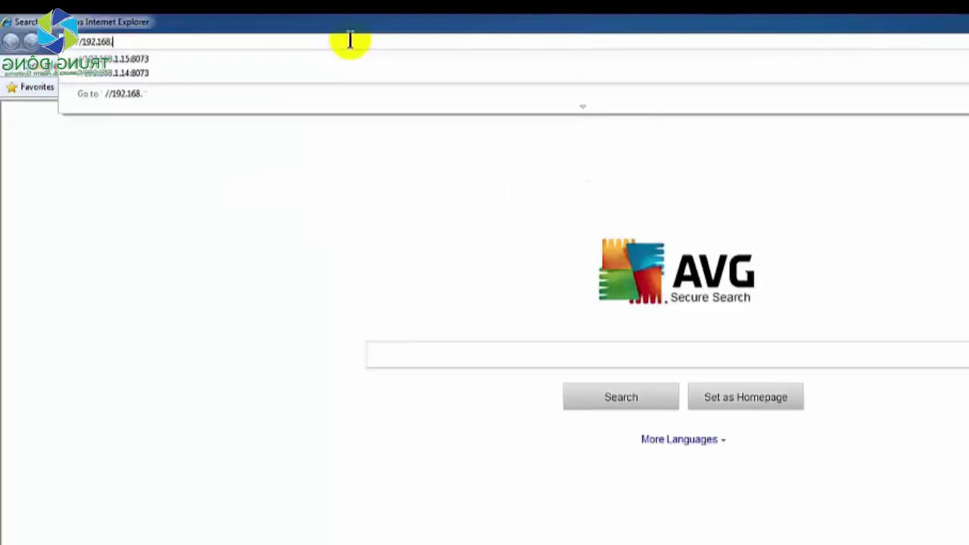
type("1.14:8073")
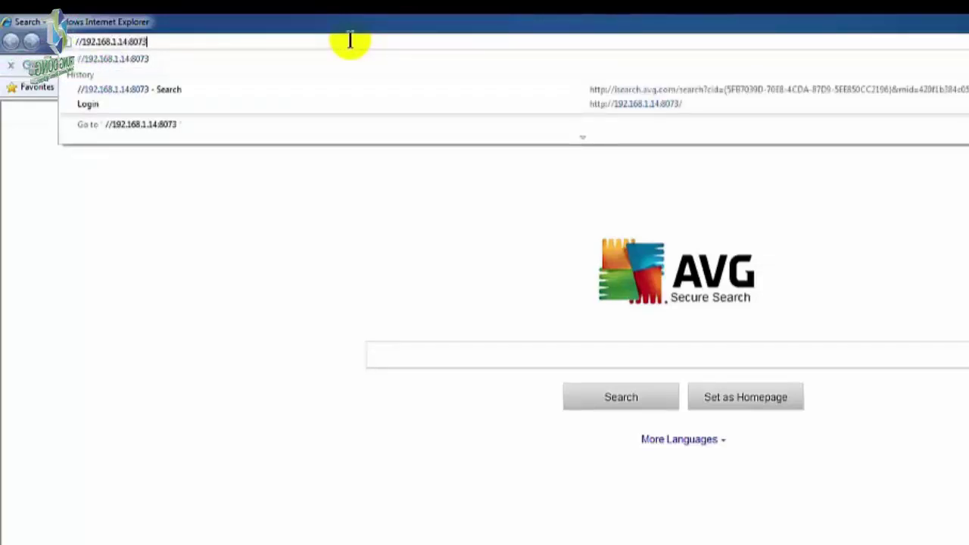
key("Return")
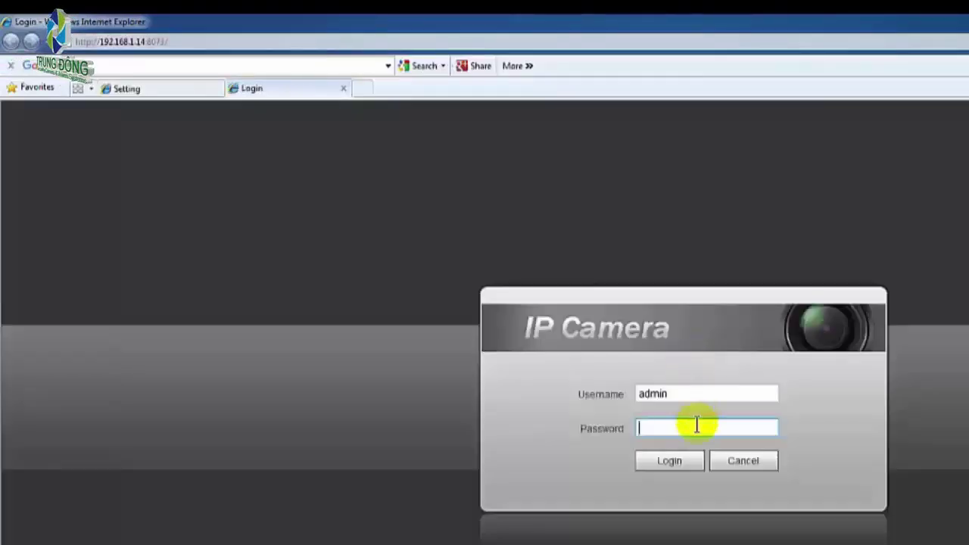
left_click(703, 425)
type("admin")
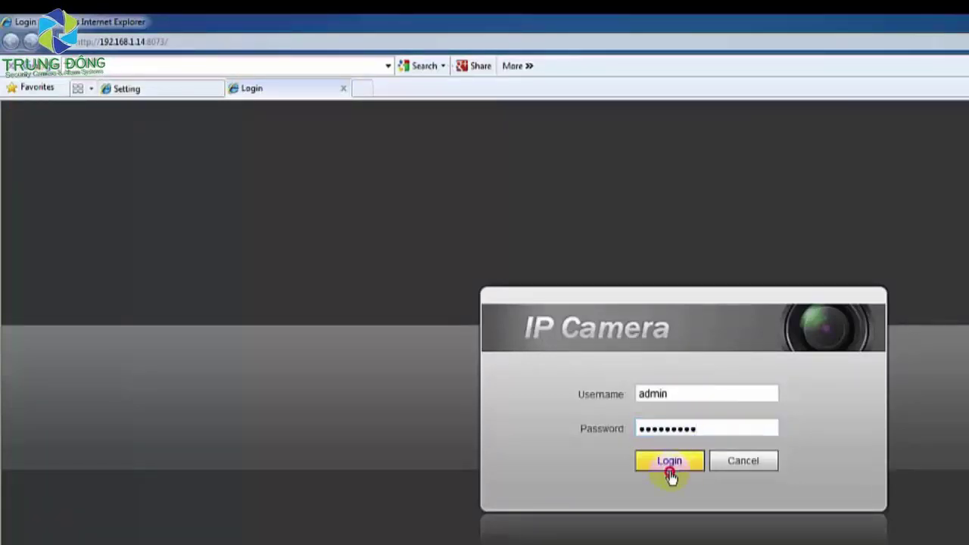
key("Return")
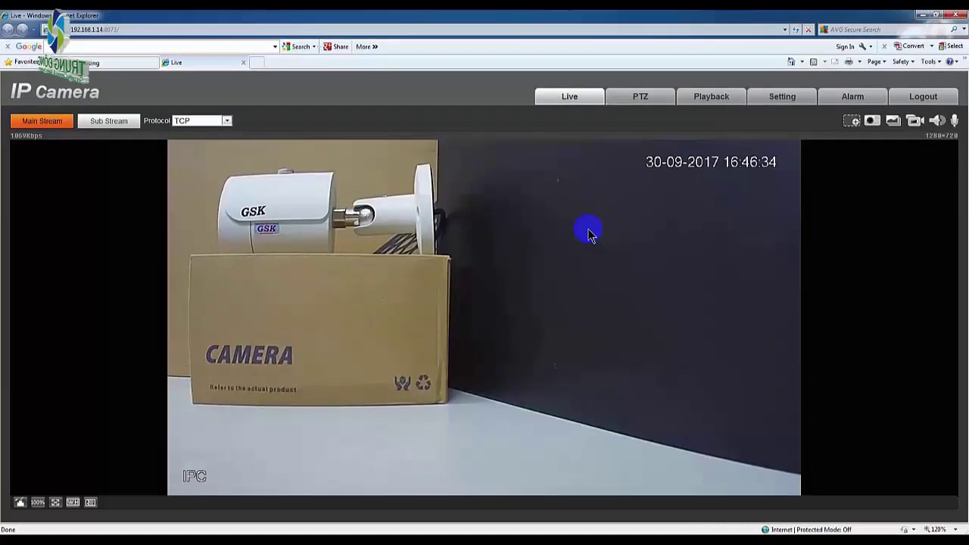
- Close the camera's browser window and refresh the Windows desktop
left_click(956, 15)
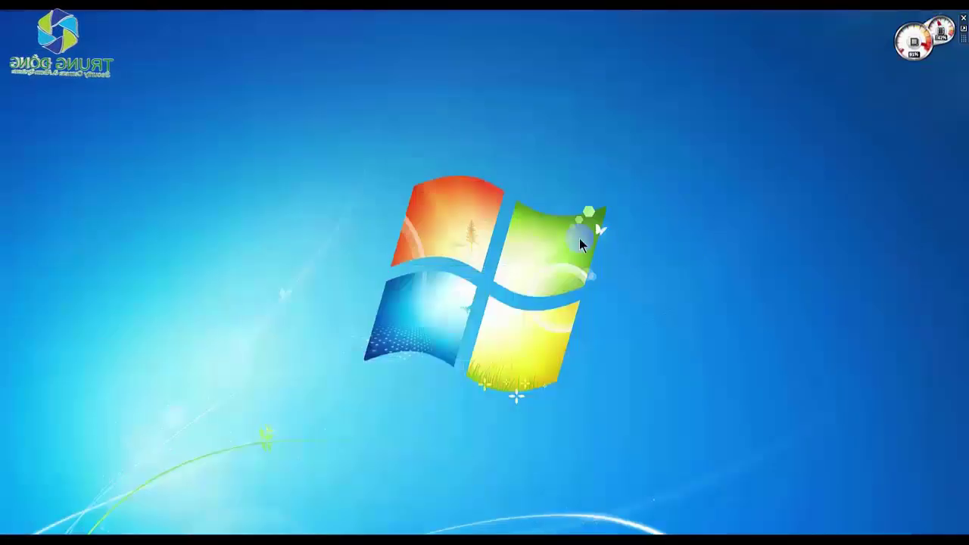
right_click(523, 250)
left_click(539, 274)
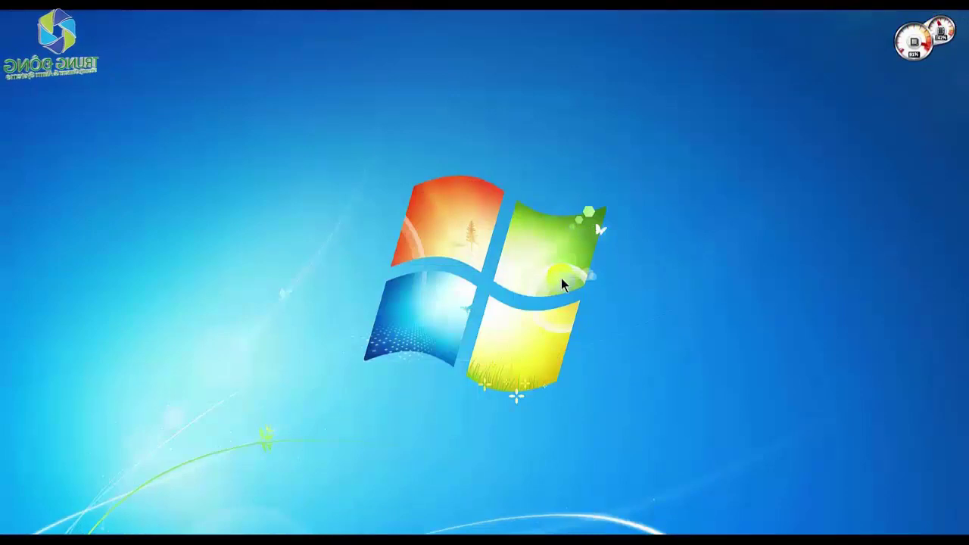